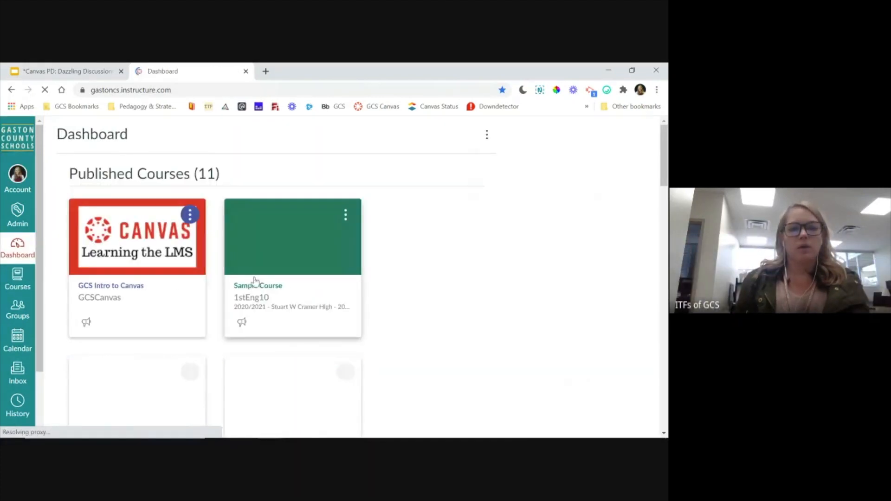
Open Sample Course and go to the Samples & Templates module on its Modules page.
click(255, 286)
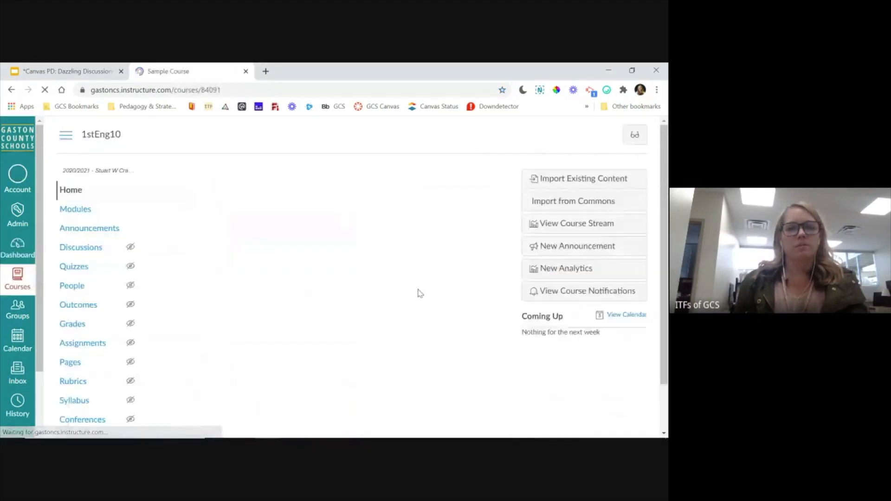
click(69, 209)
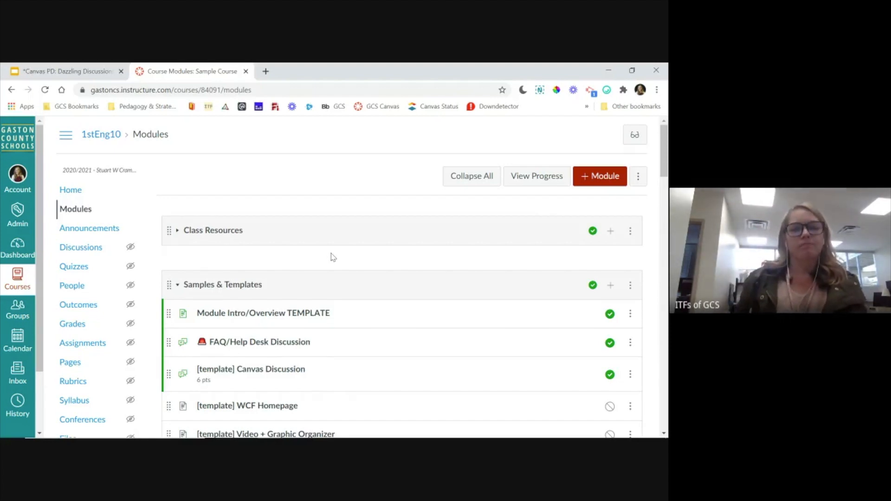
scroll(334, 257, down, 2)
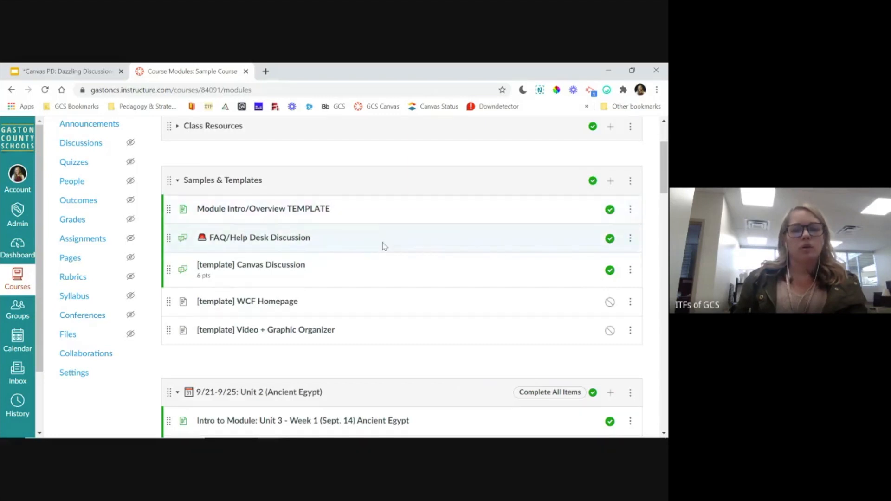
scroll(383, 253, down, 1)
scroll(380, 258, up, 1)
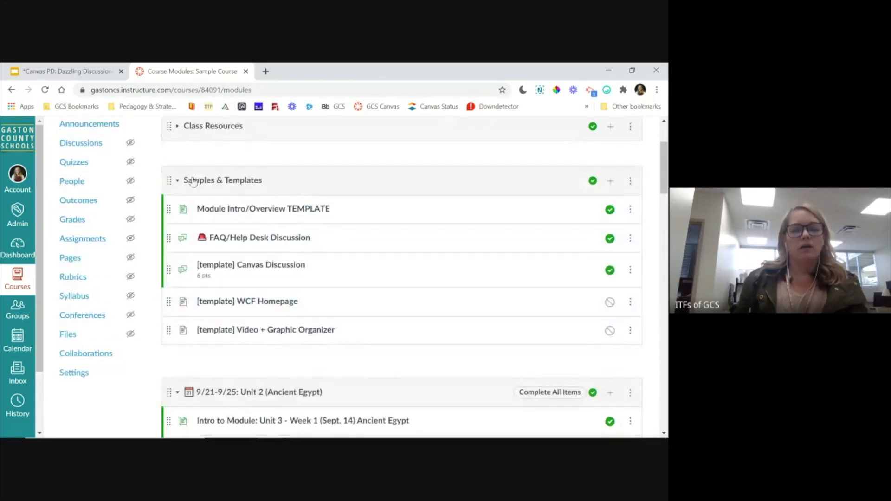
Add a new discussion topic named "George Washington's Precedent" to the Samples & Templates module.
click(611, 181)
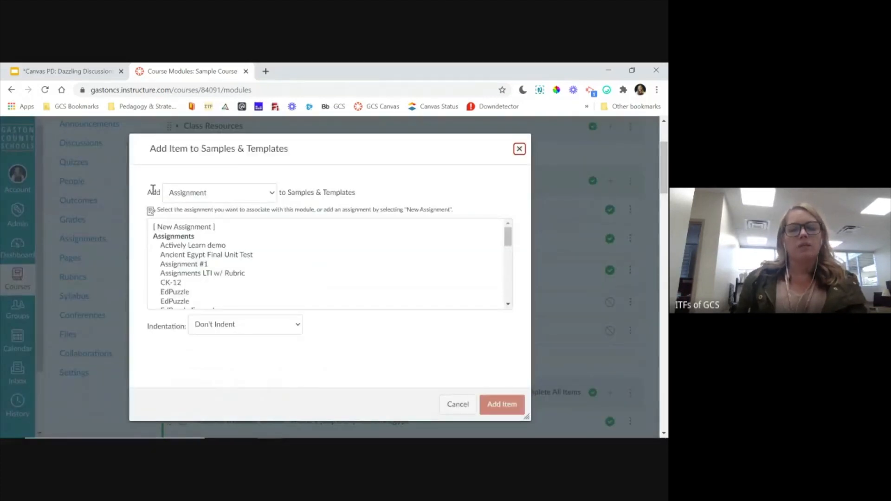
click(273, 193)
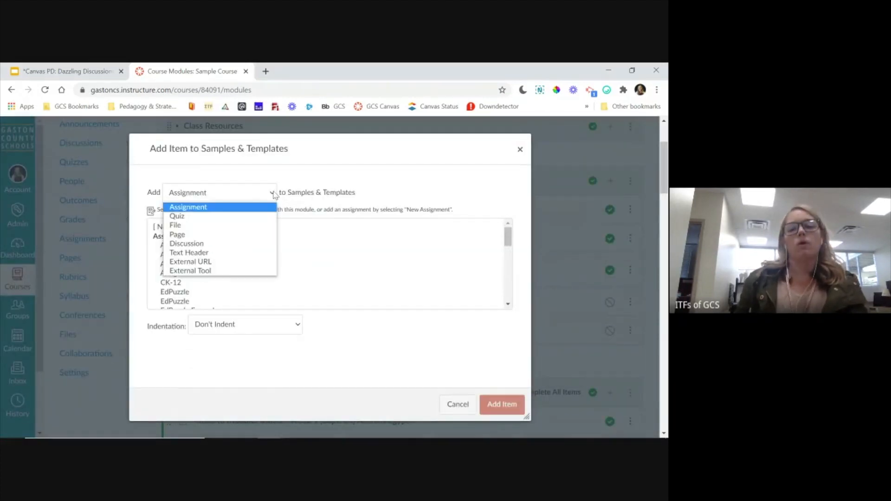
click(203, 245)
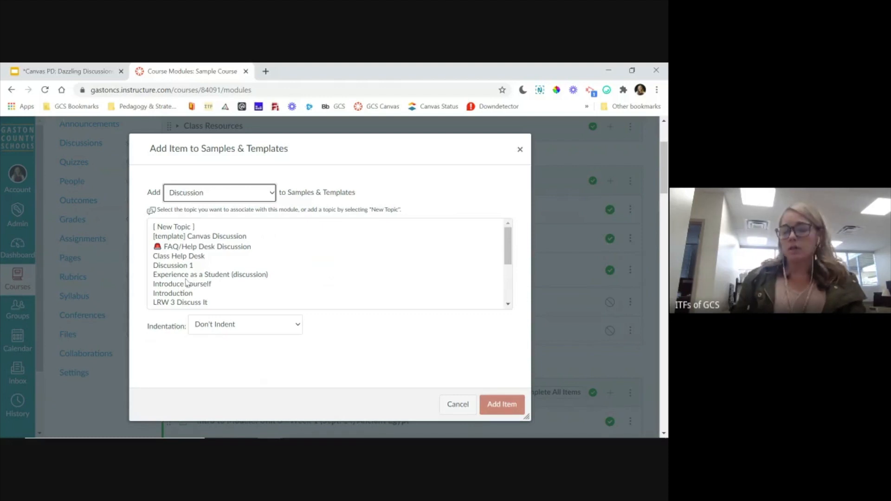
click(170, 227)
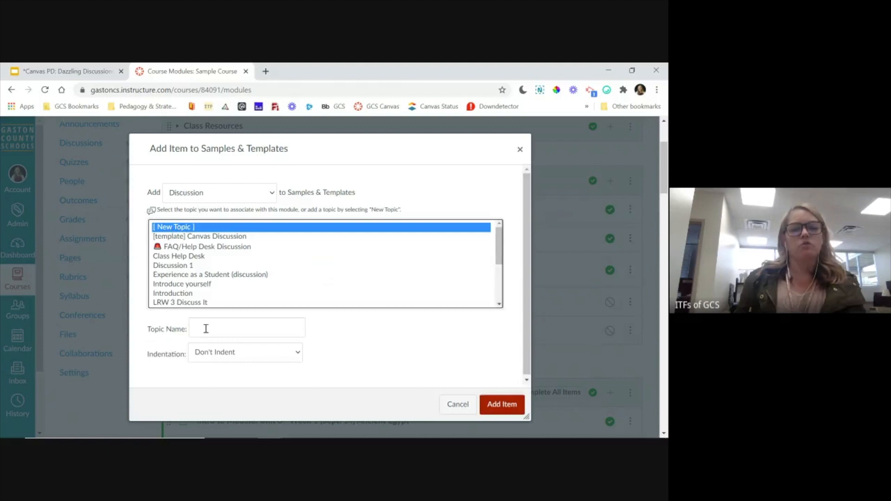
click(206, 328)
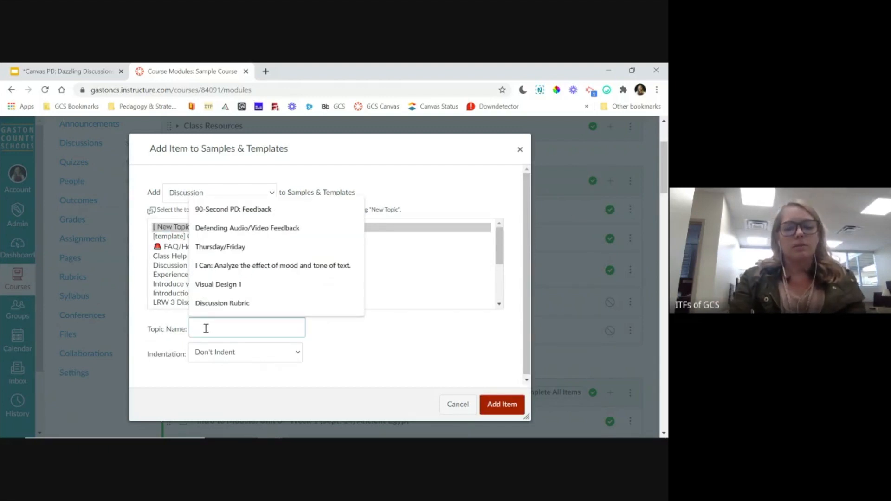
text(George )
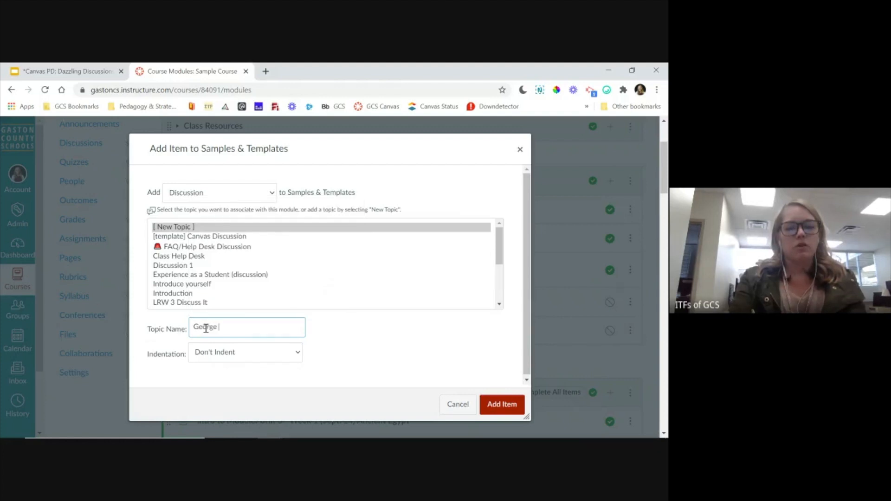
text(Washington's )
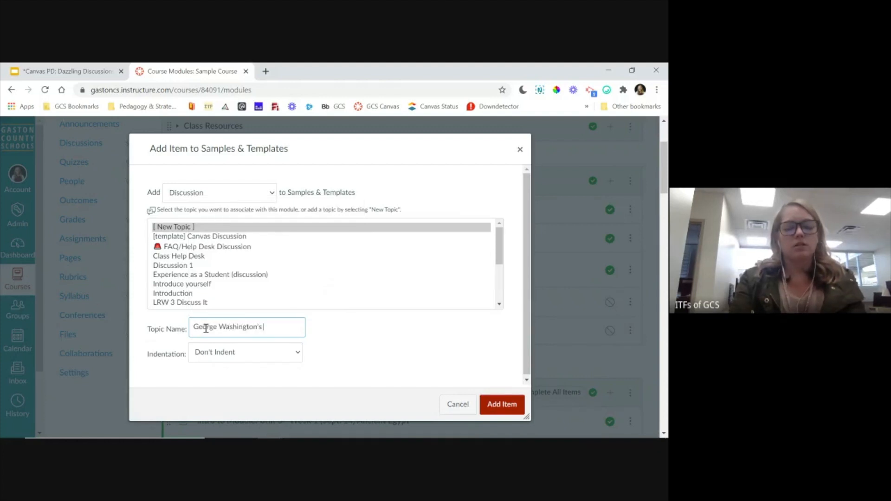
text(Precen)
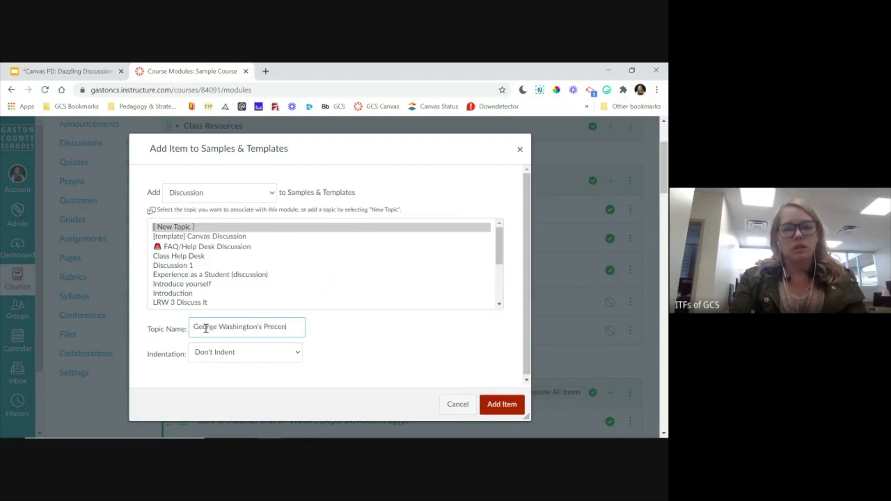
key(BackSpace)
text(dent)
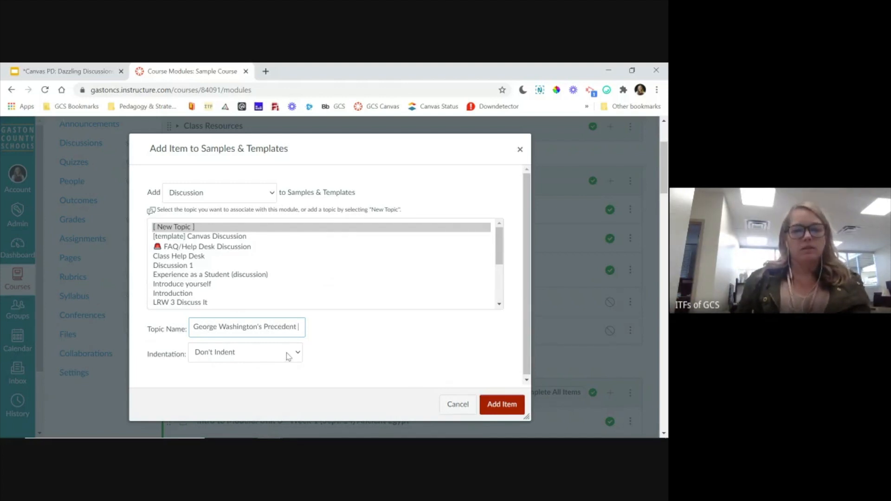
click(498, 404)
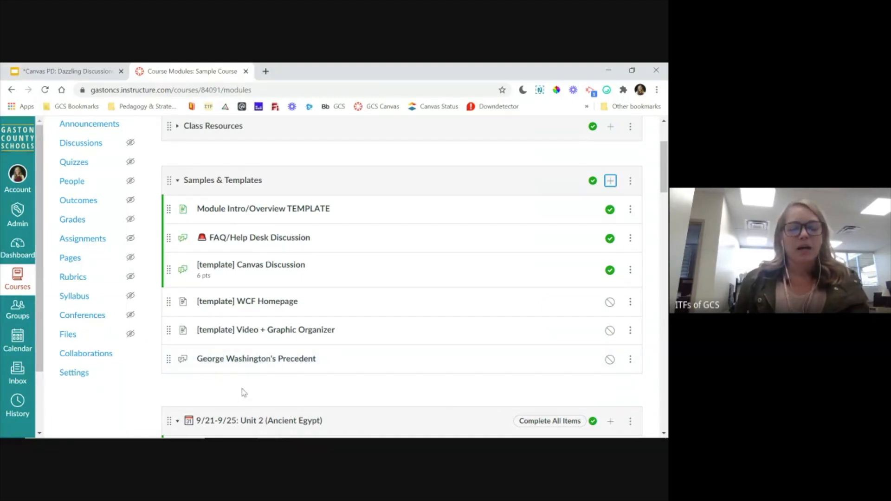
Edit the George Washington's Precedent discussion and enter the prompt "What do you think would have happened if George Washington had not resigned after 2 terms?".
click(247, 362)
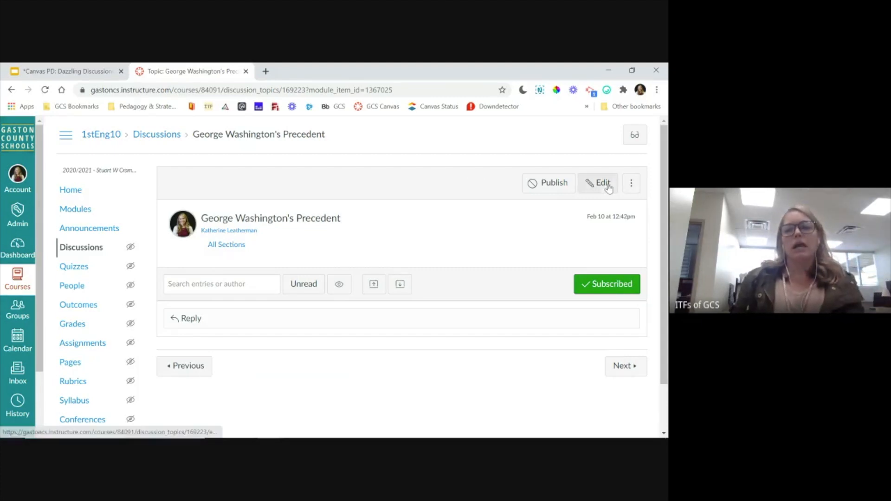
click(598, 192)
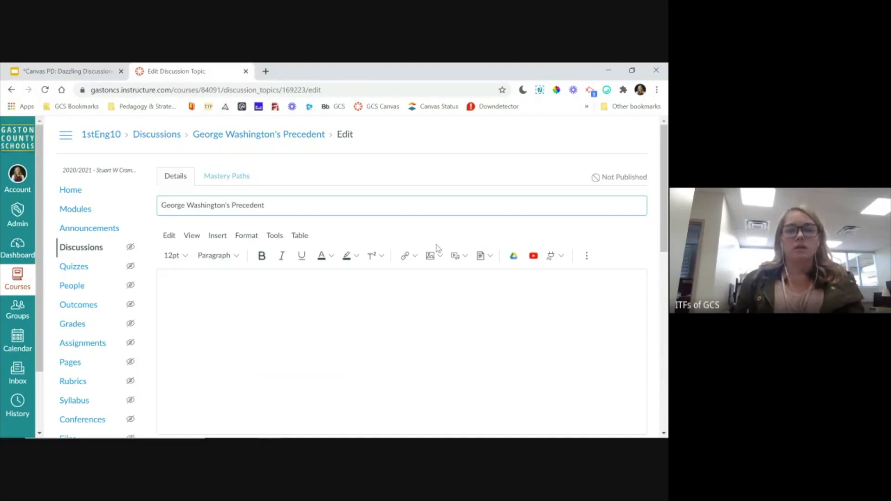
scroll(223, 288, down, 1)
click(171, 276)
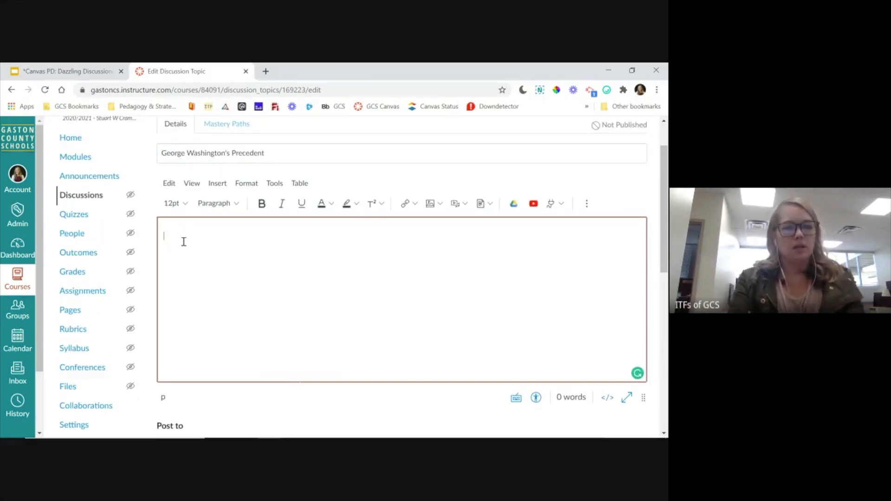
text(What do)
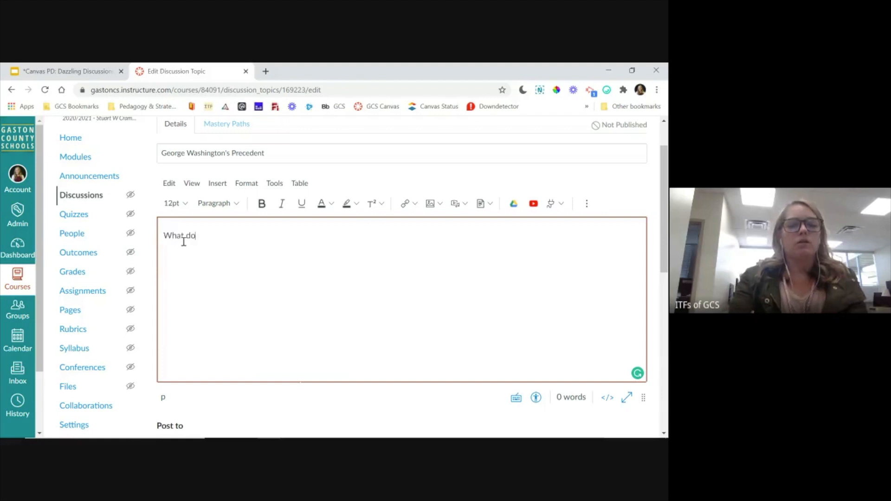
text( you think woul dhave)
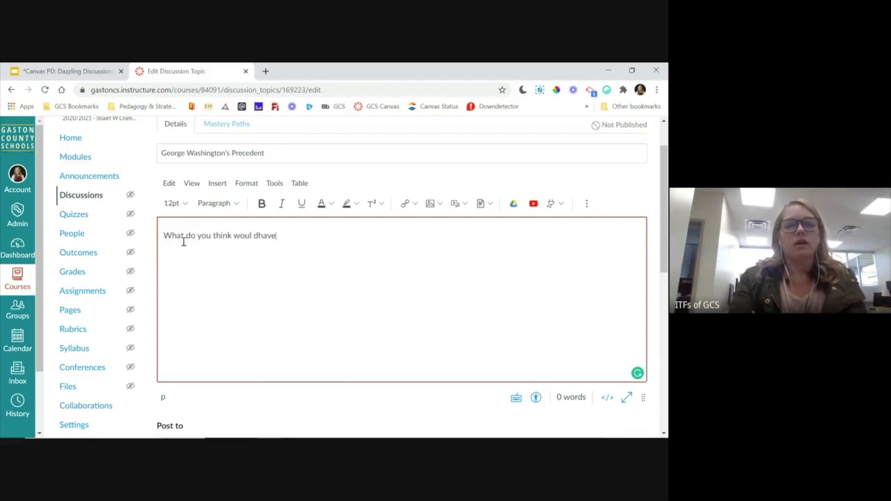
key(BackSpace)
key(BackSpace)
key(BackSpace)
key(BackSpace)
key(BackSpace)
key(BackSpace)
key(BackSpace)
text(d have )
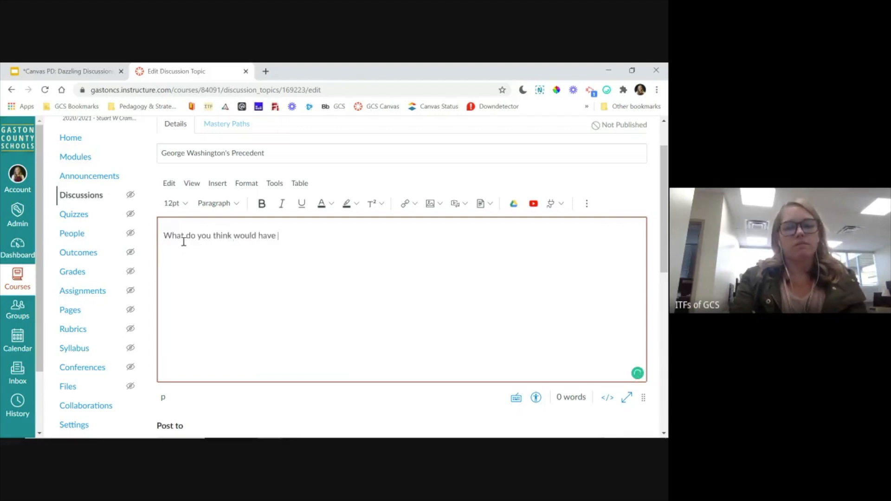
text(happened i)
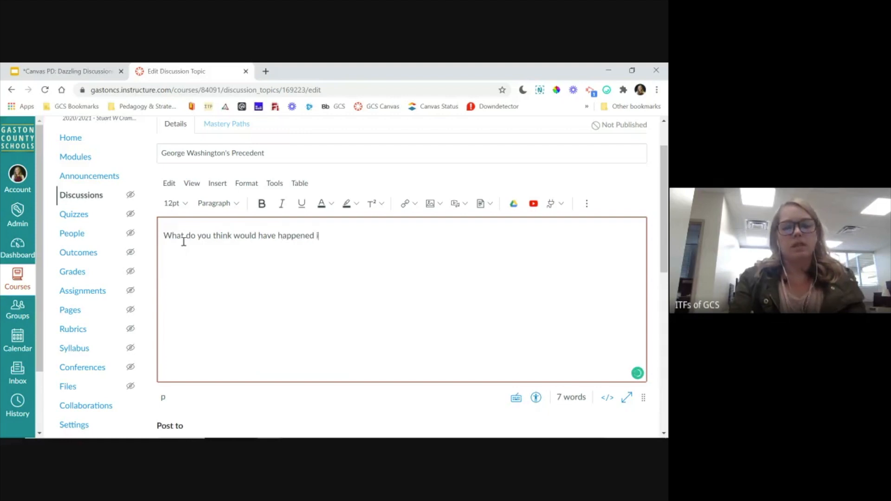
text(f Georg)
key(BackSpace)
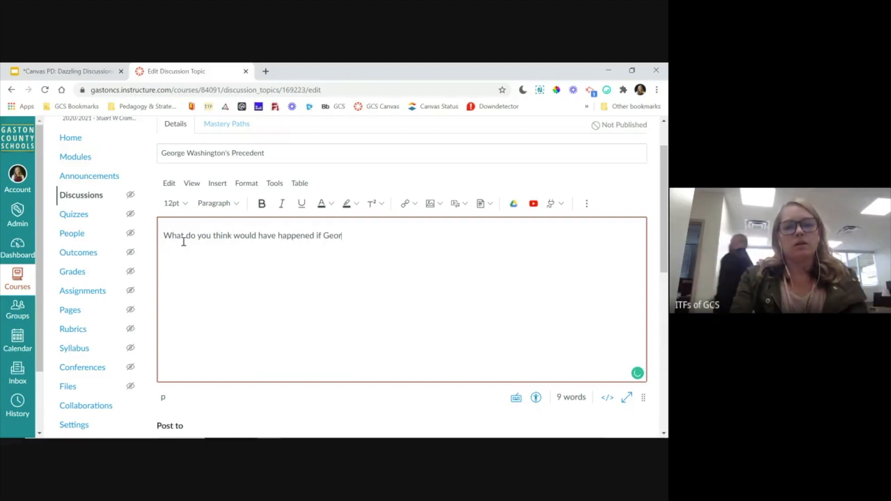
text(ge Wash)
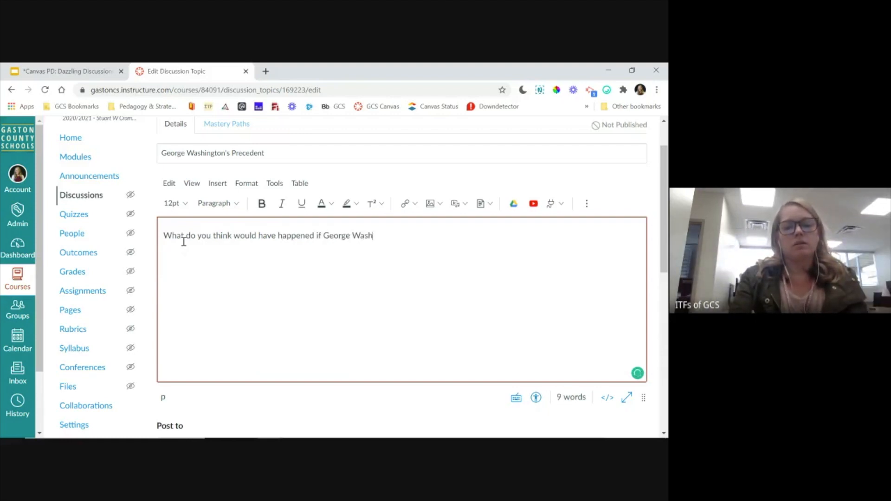
text(ington)
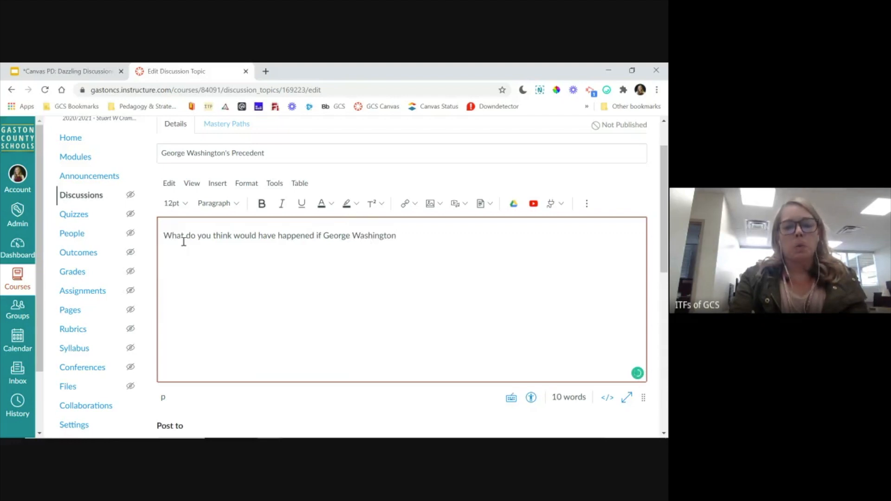
text(' has)
key(BackSpace)
key(BackSpace)
text(d not )
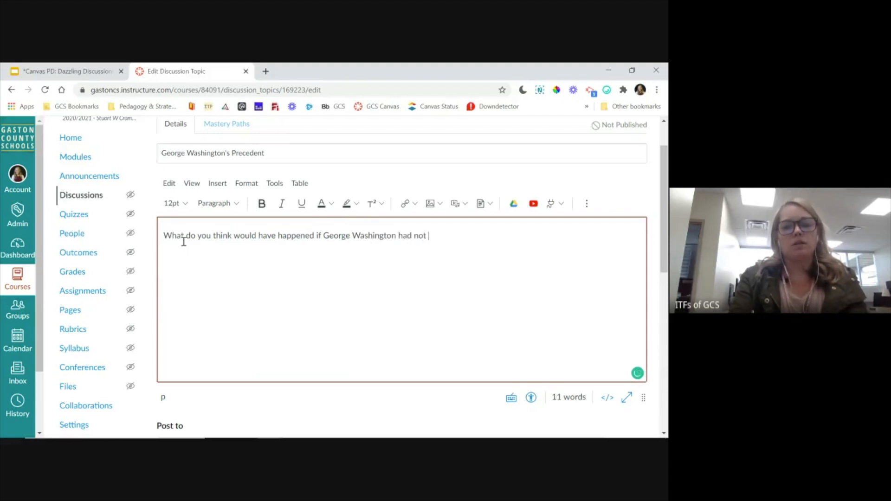
text(resigned after 2 t)
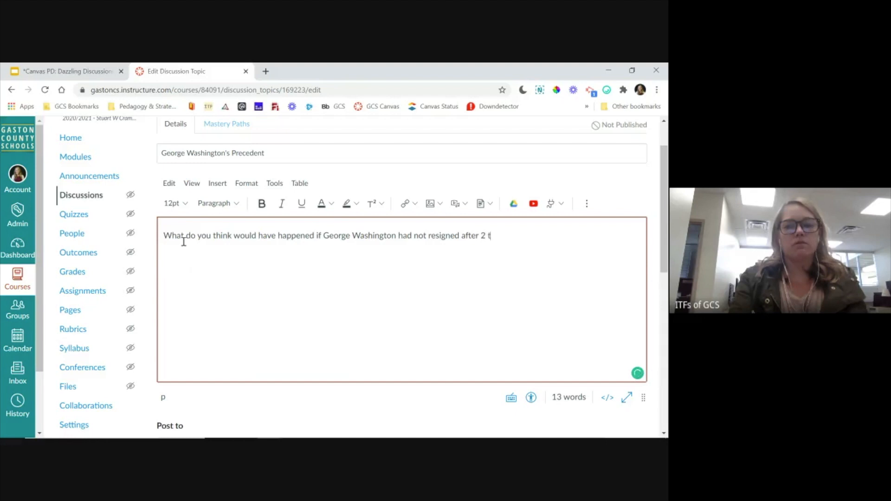
text(erms?)
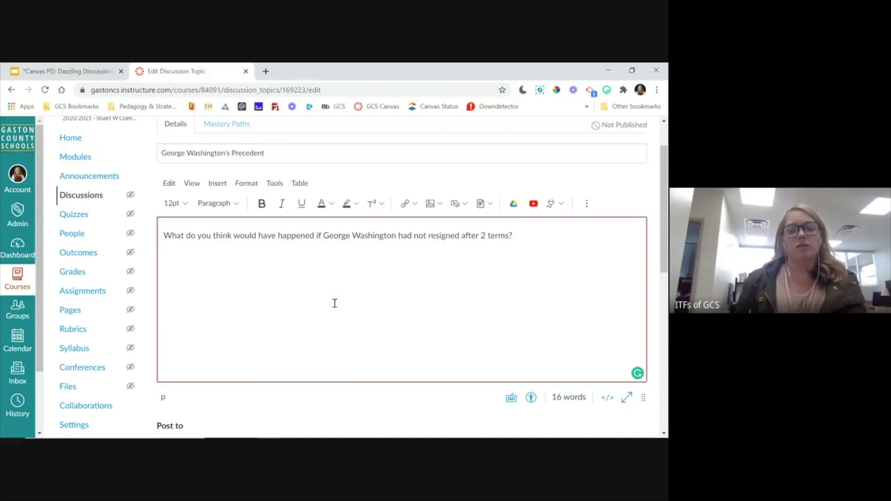
Allow threaded replies in the discussion and require users to post before seeing replies.
scroll(334, 304, down, 1)
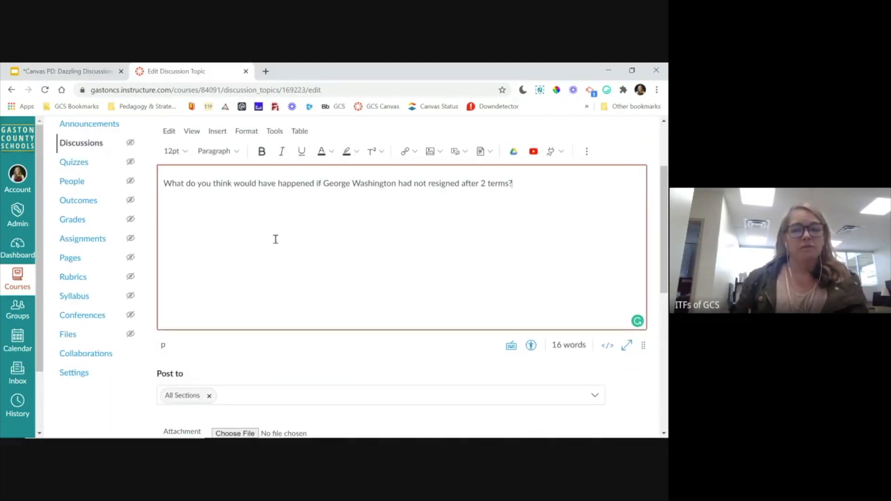
scroll(239, 246, down, 1)
scroll(238, 246, down, 2)
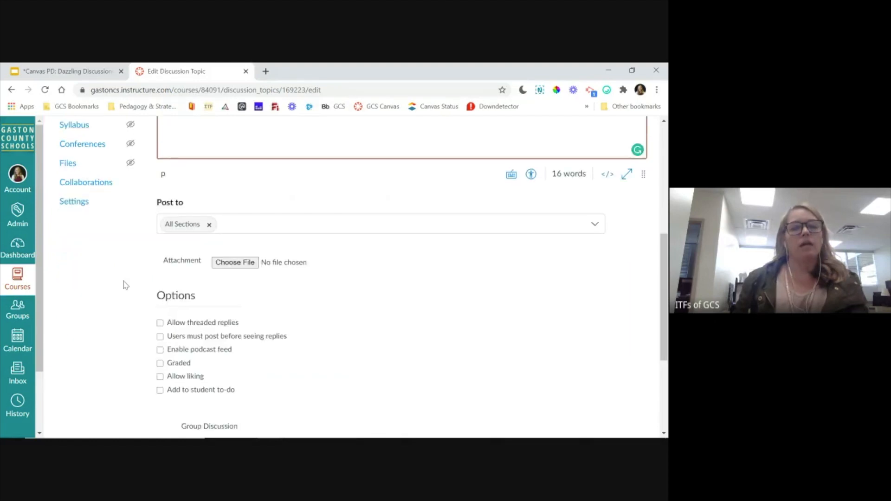
scroll(260, 190, down, 1)
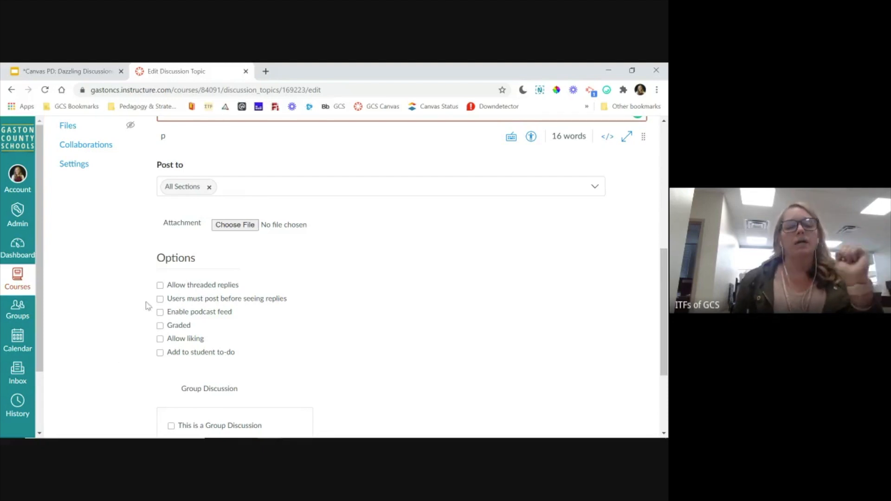
click(159, 286)
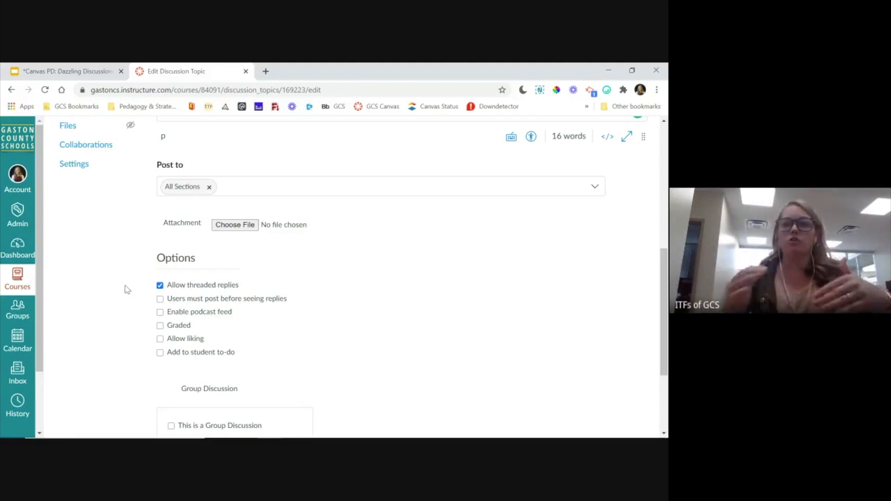
click(160, 300)
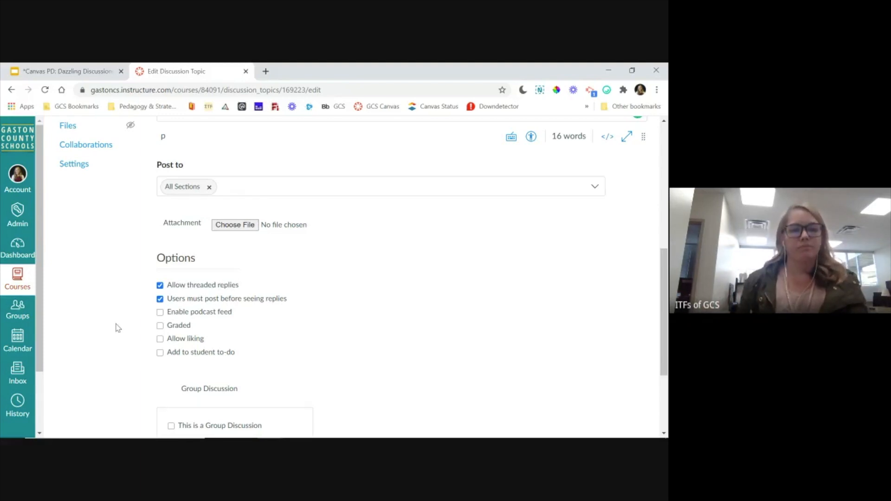
Review the remaining discussion options and save the discussion topic without publishing it.
scroll(116, 325, down, 2)
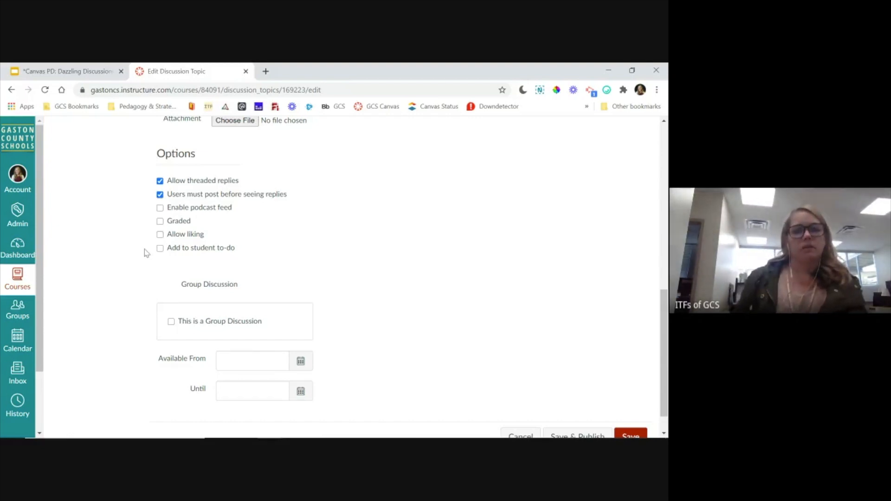
scroll(144, 252, down, 1)
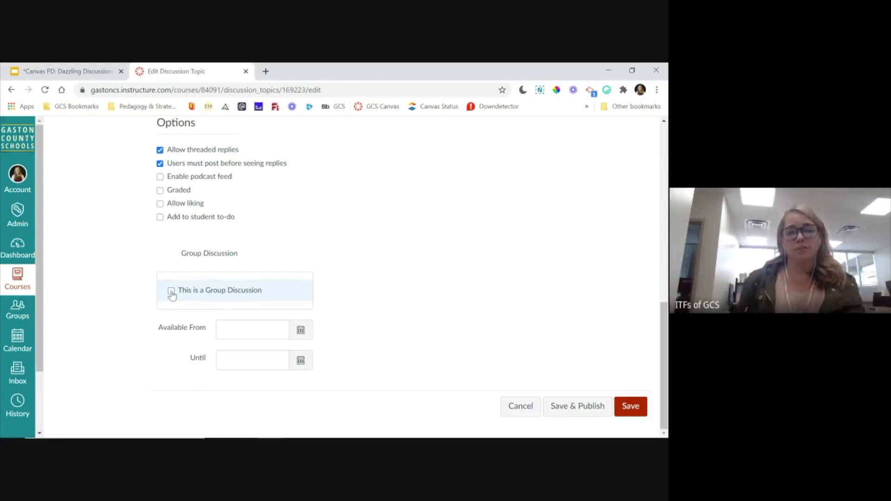
click(632, 409)
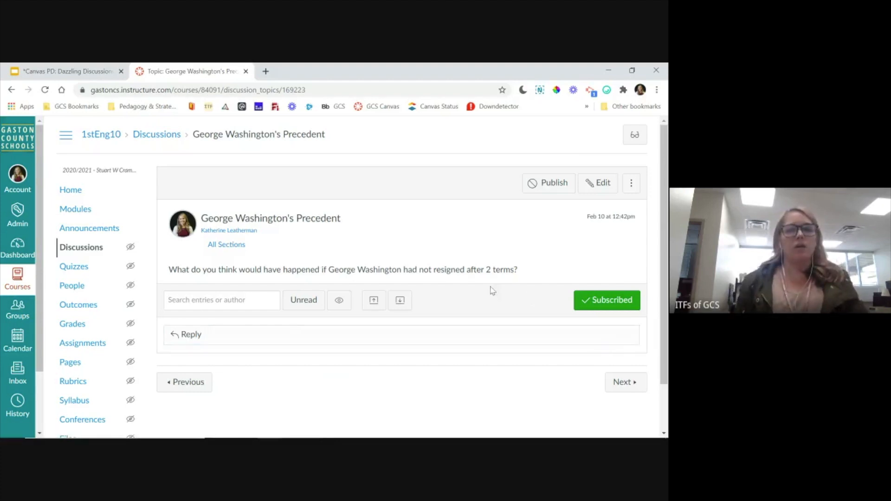
Switch to the Canvas PD: Dazzling Discussions slideshow in Google Slides and display the "03 The How" slide.
click(64, 75)
click(611, 224)
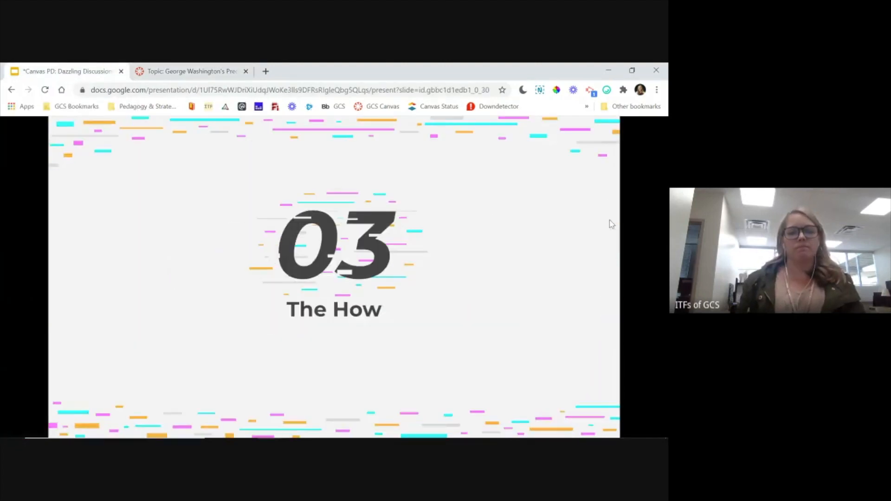